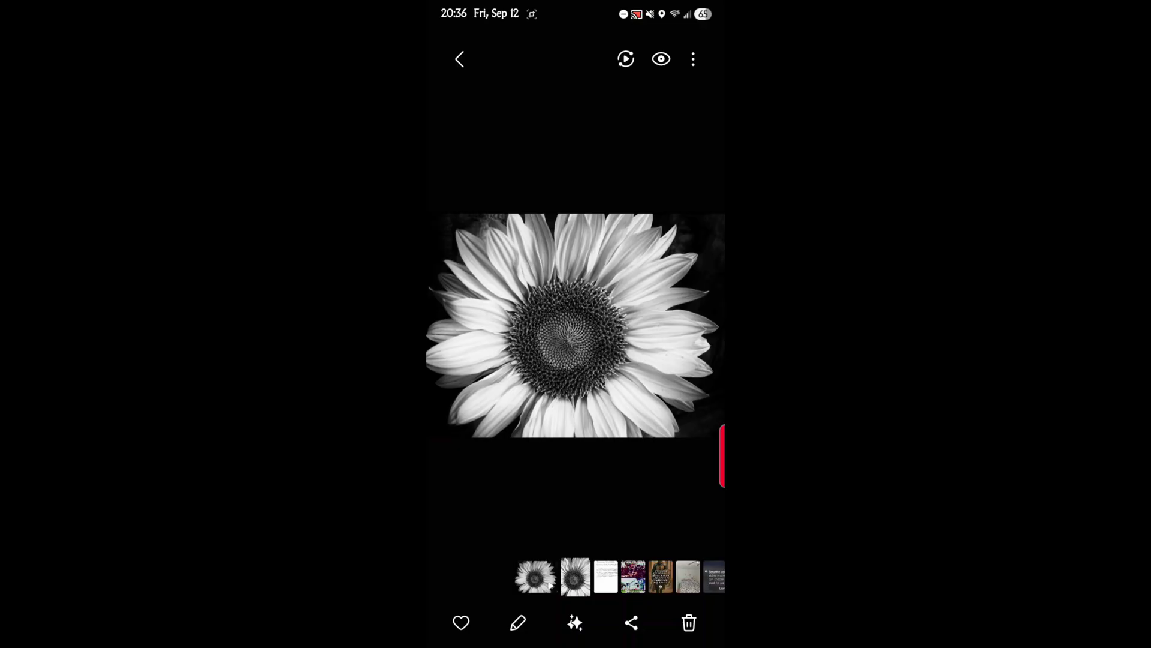
Enter Generative edit and lasso a petal on the sunflower's left side as an object.
left_click(575, 623)
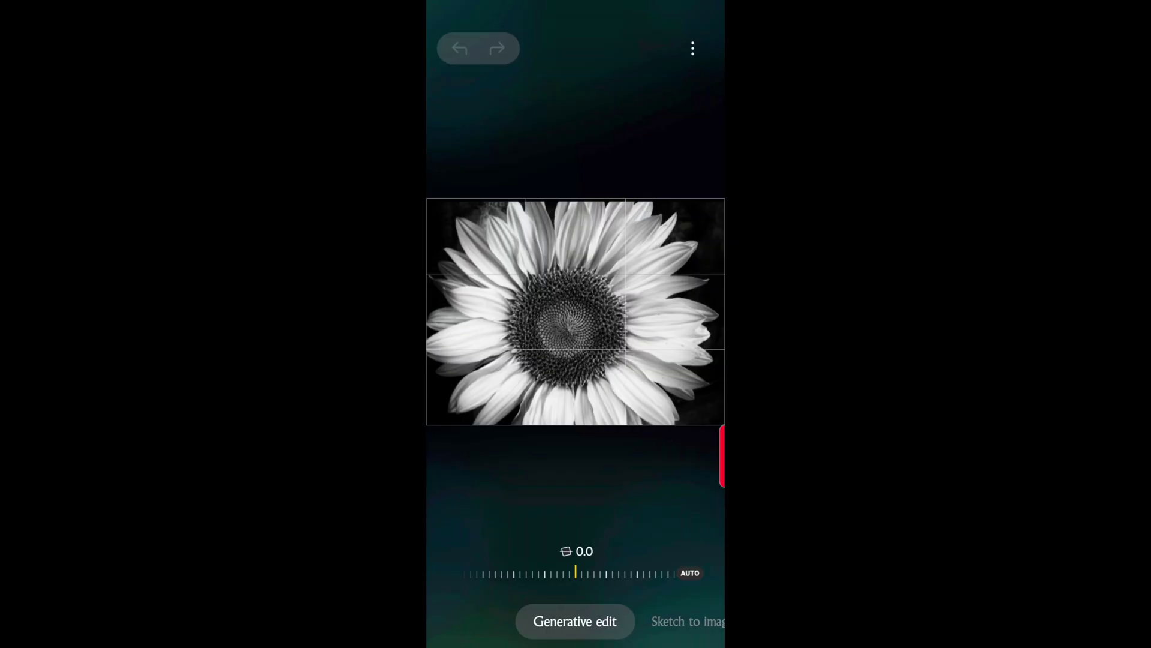
mouse_move(453, 318)
left_mouse_down()
mouse_move(451, 280)
mouse_move(463, 334)
left_mouse_up()
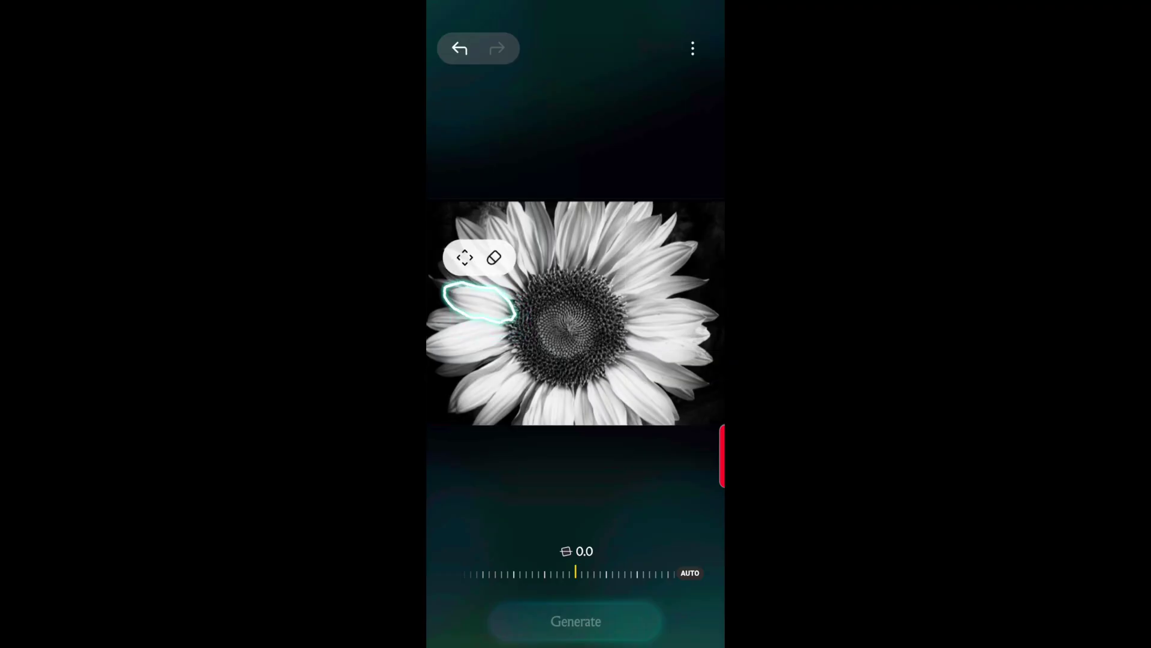
left_click(464, 258)
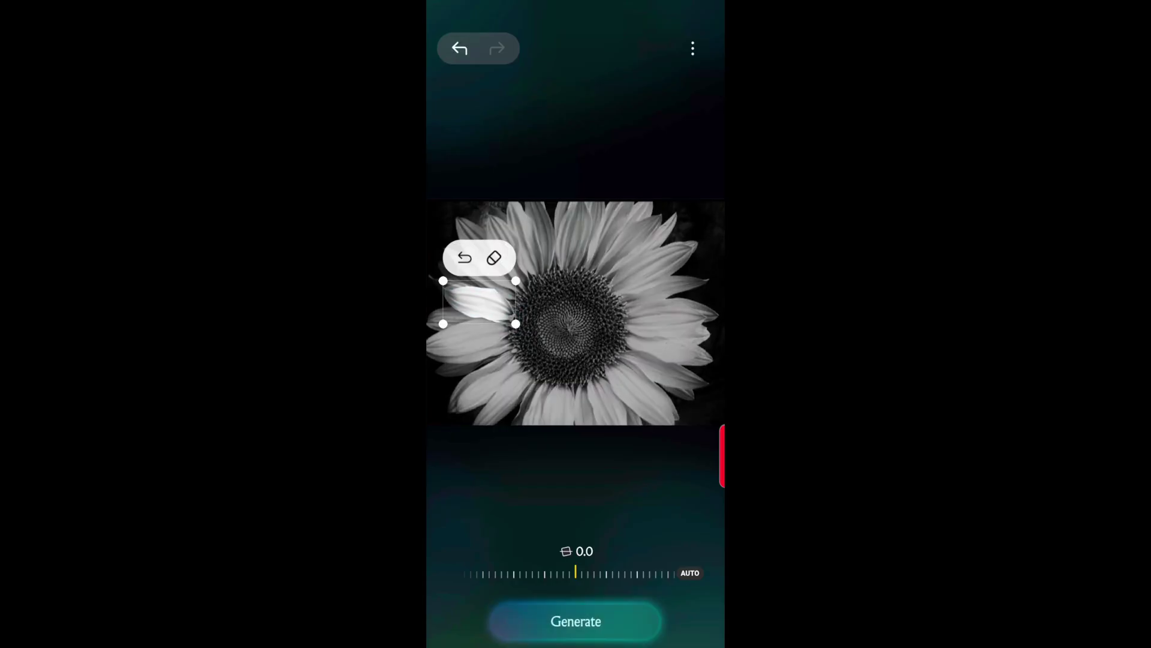
Move the petal onto the flower's centre, erase it, then undo to restore it.
left_click(486, 304)
left_click_drag(486, 304, 581, 328)
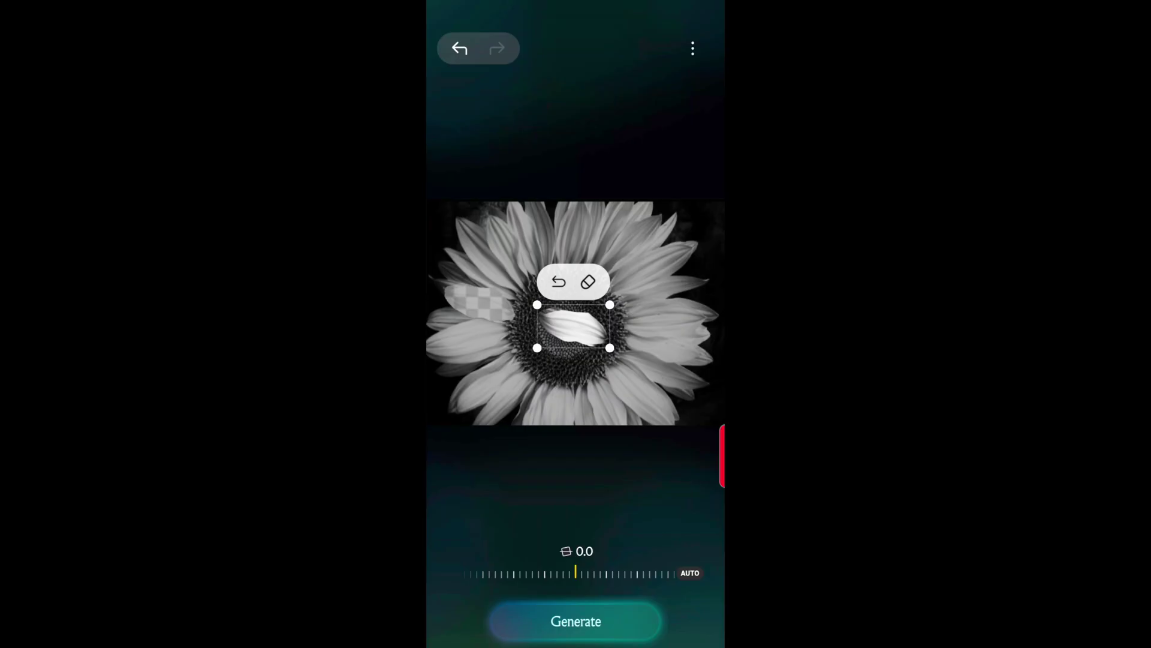
left_click(587, 282)
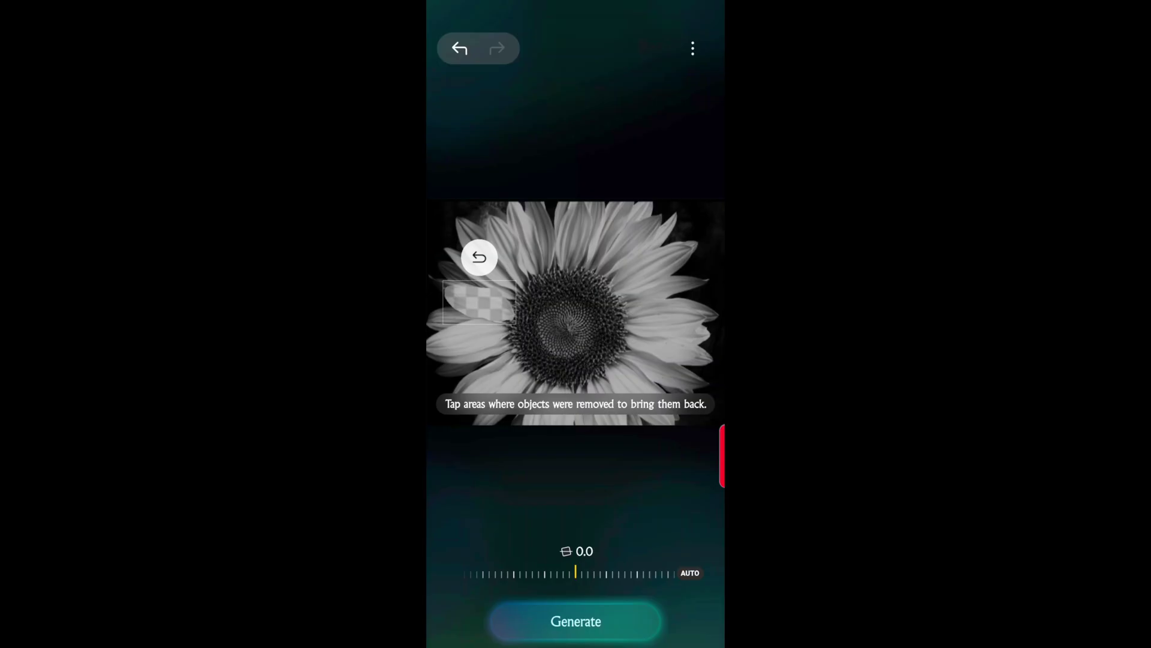
left_click(478, 257)
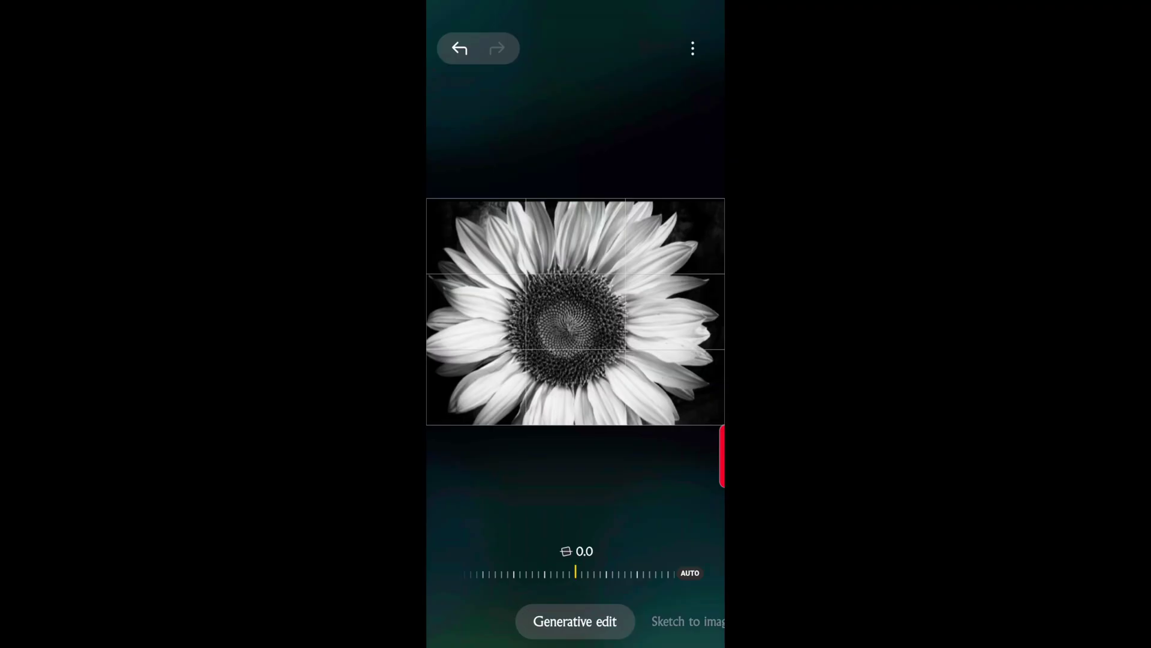
left_click_drag(467, 326, 459, 334)
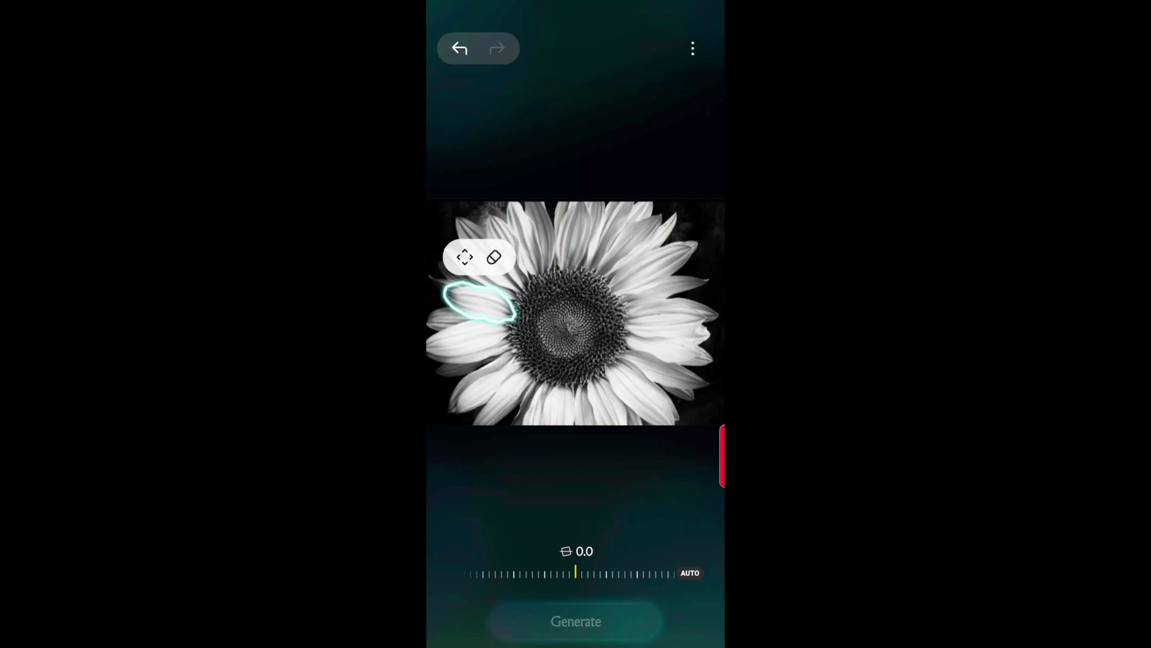
left_click(492, 258)
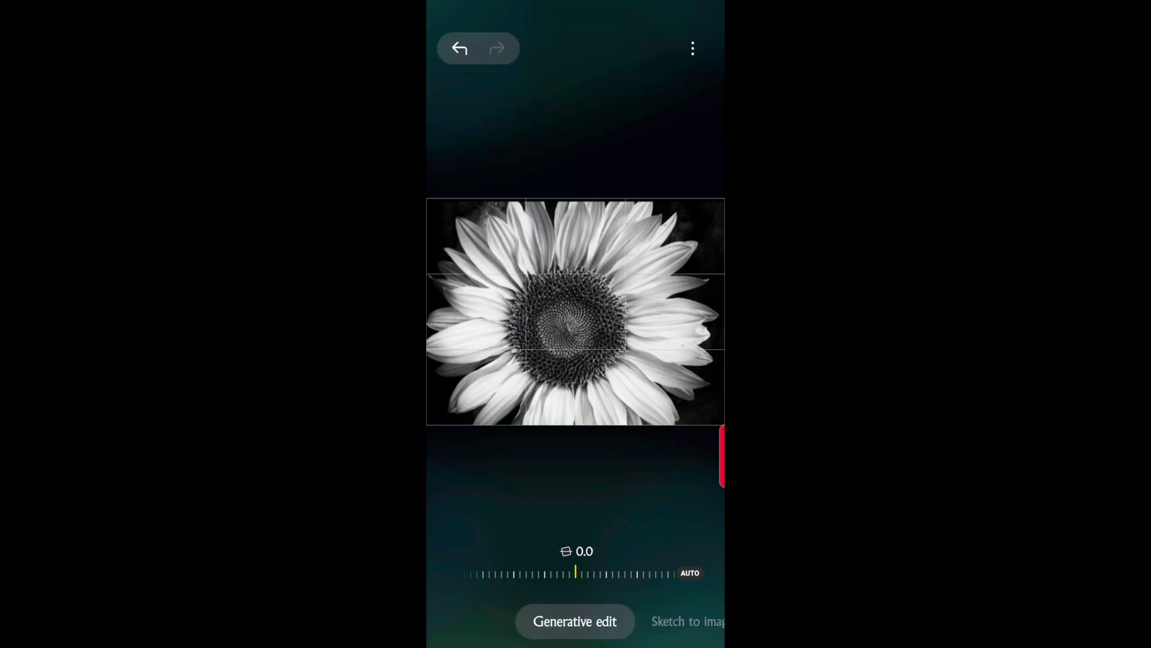
left_click_drag(458, 316, 476, 325)
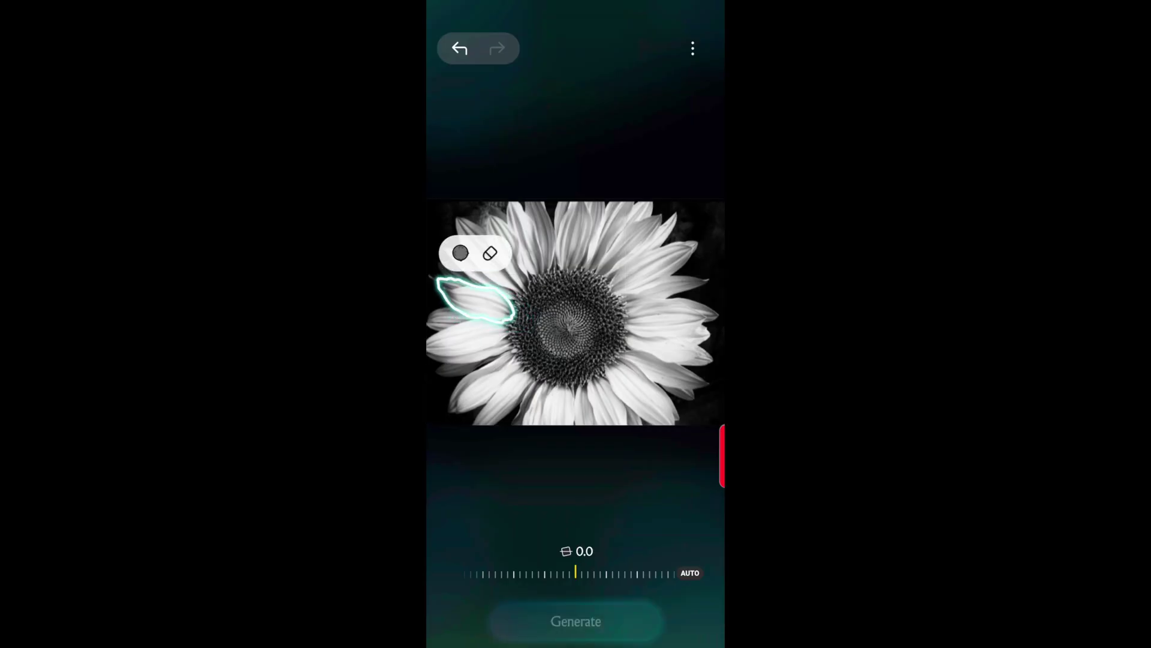
left_click(460, 252)
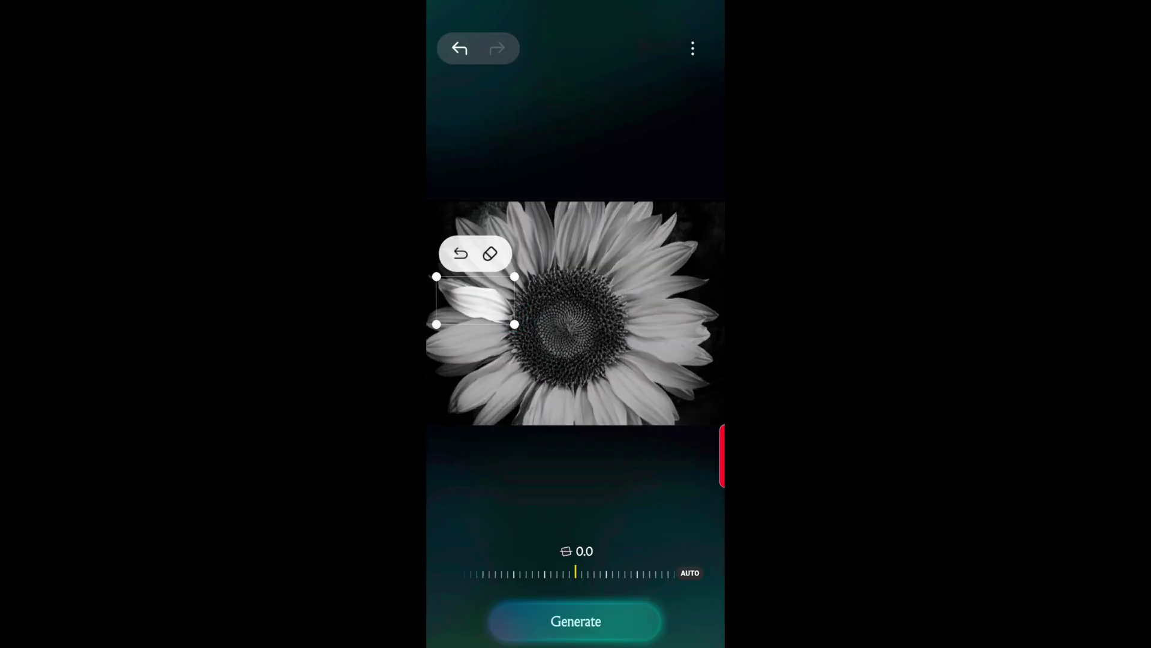
mouse_move(515, 325)
left_mouse_down()
mouse_move(536, 286)
mouse_move(515, 337)
left_mouse_up()
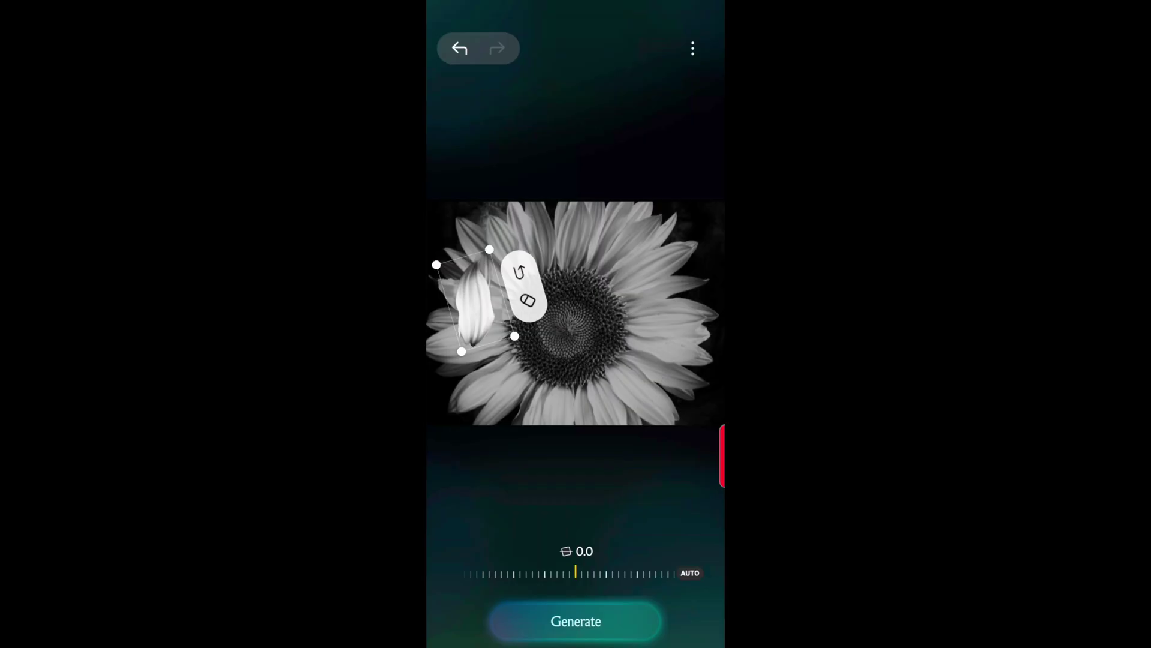
left_click(693, 49)
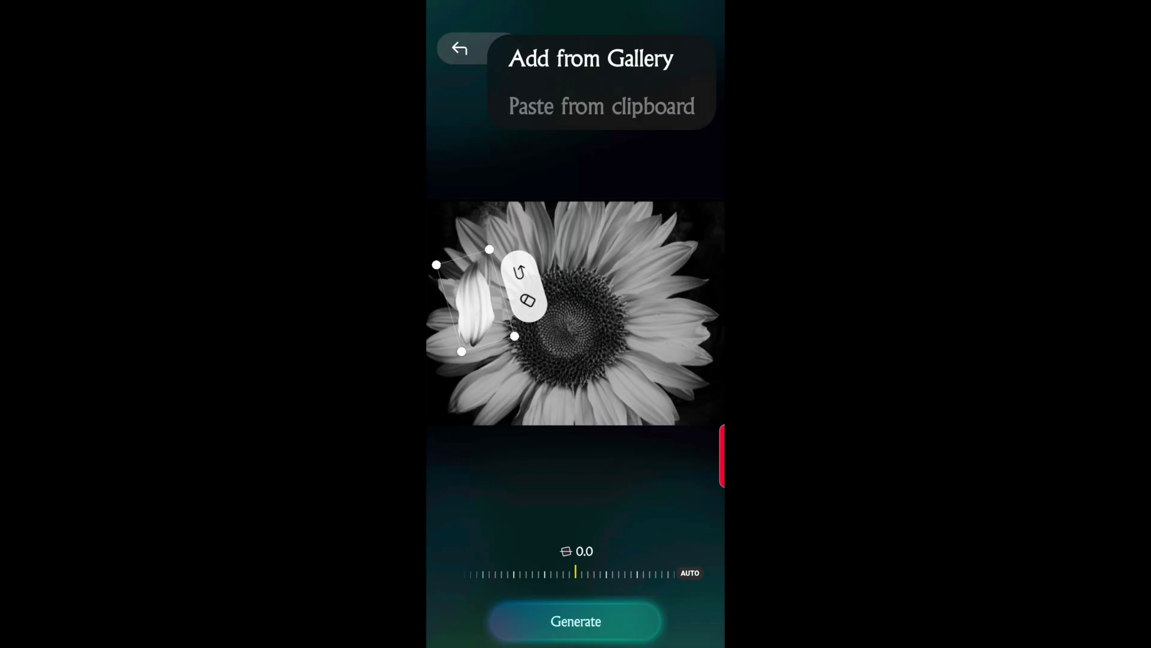
left_click(445, 98)
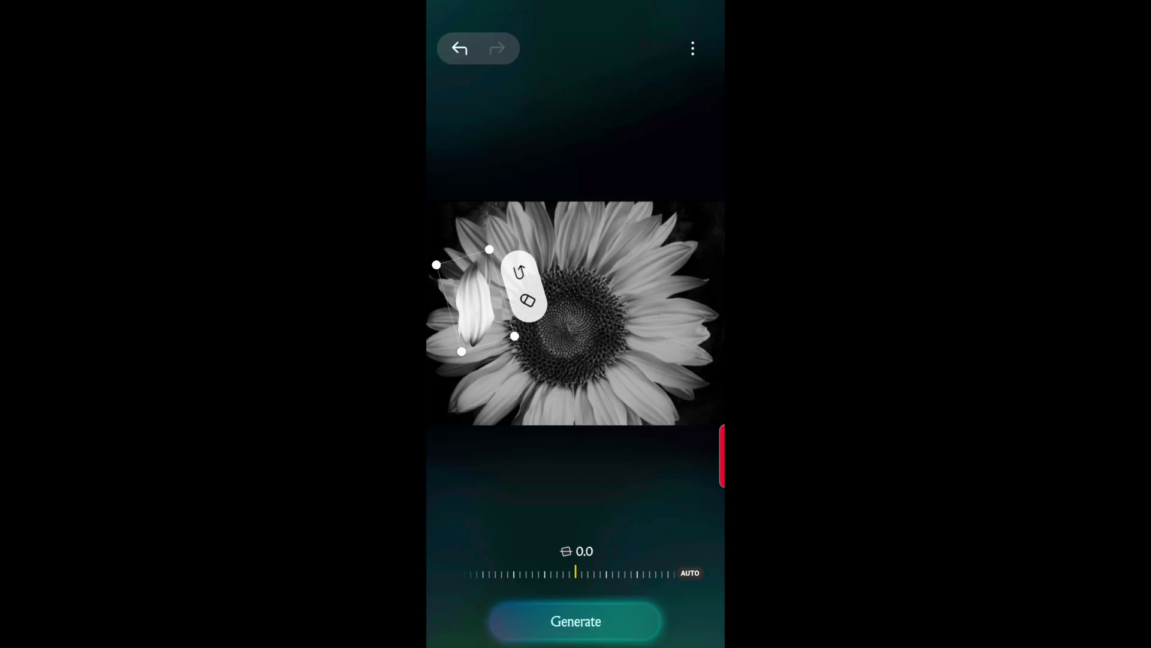
left_click(458, 50)
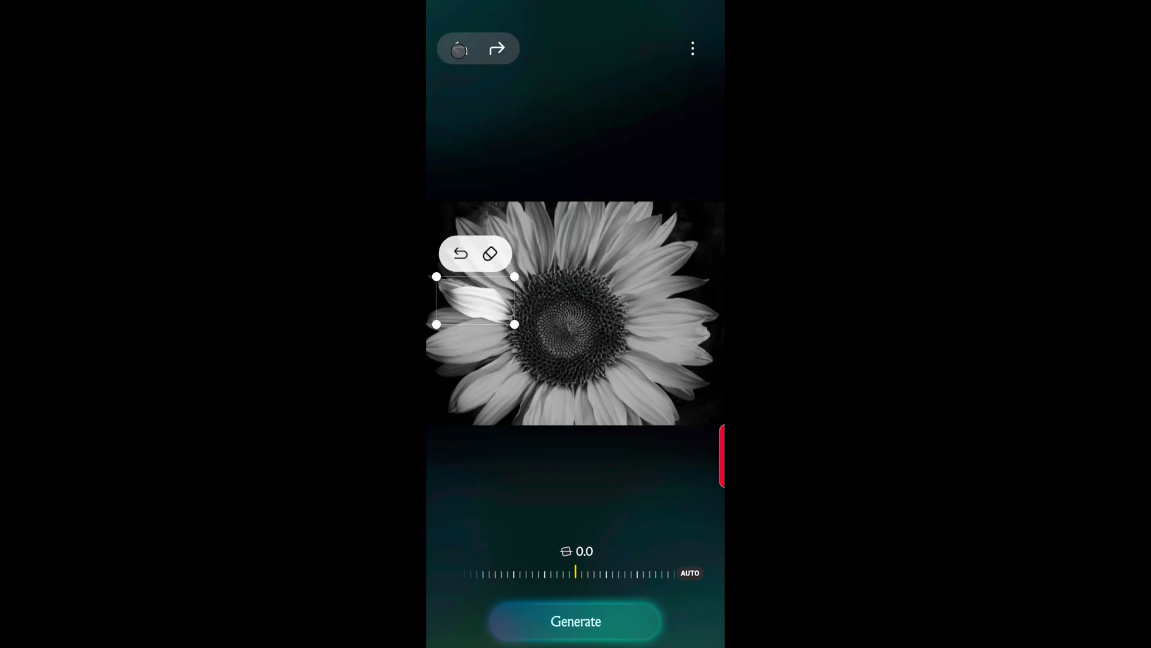
left_click(459, 50)
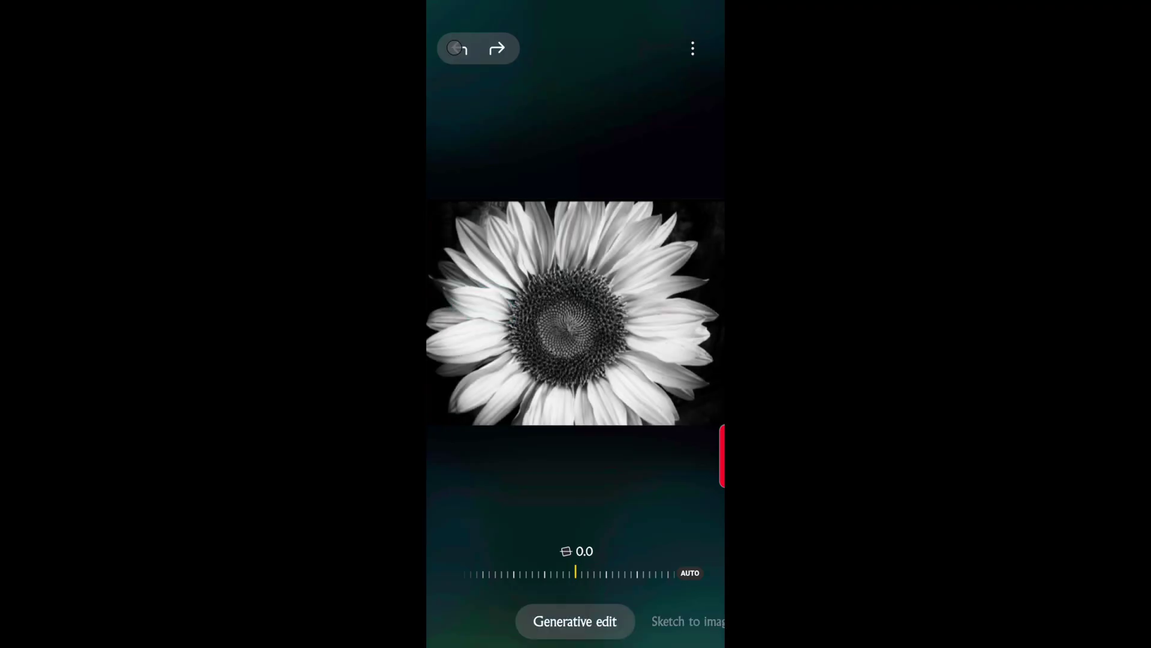
Undo the generative edit and petal erasure, then leave the editor with the photo intact.
left_click(458, 50)
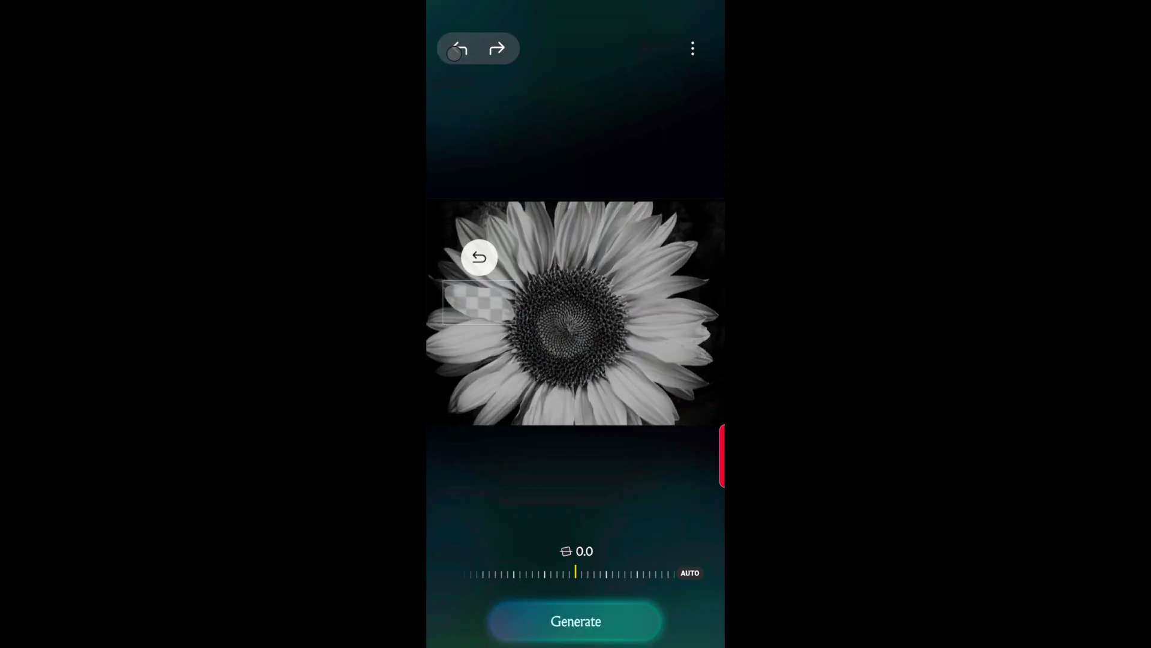
left_click(457, 50)
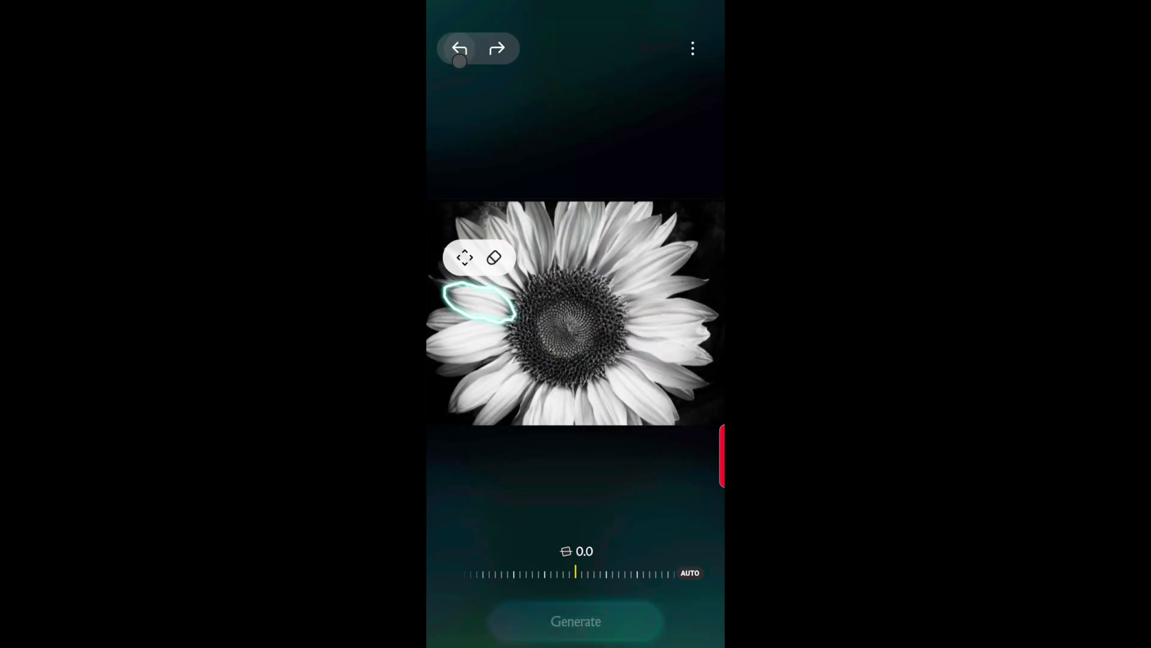
left_click(457, 49)
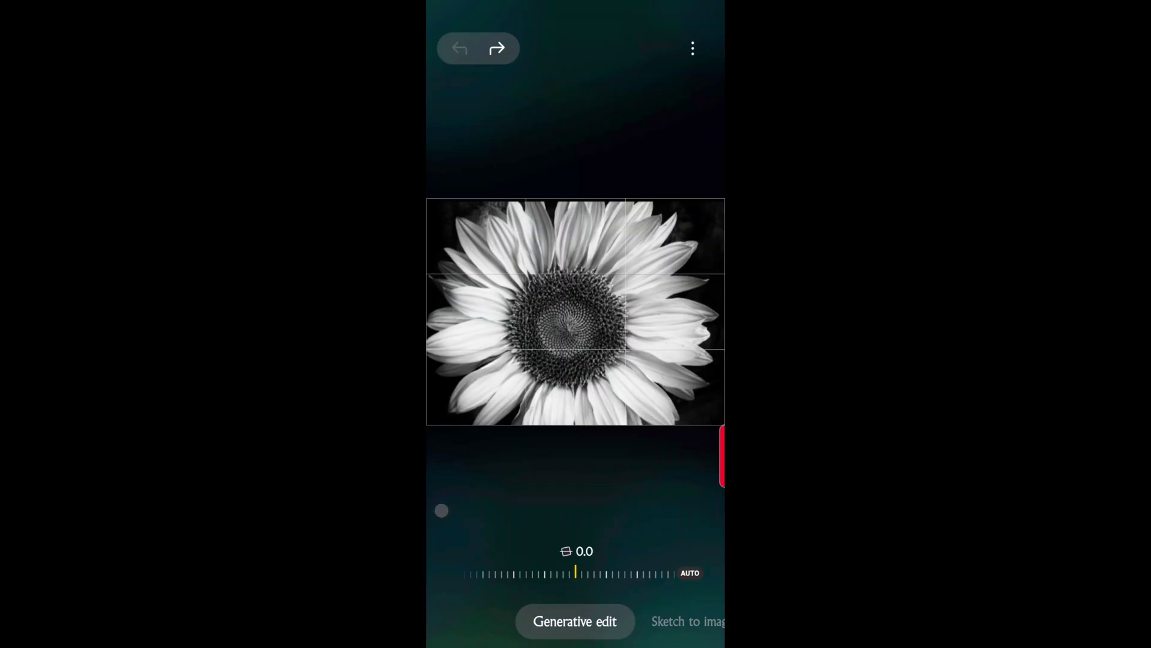
key("Escape")
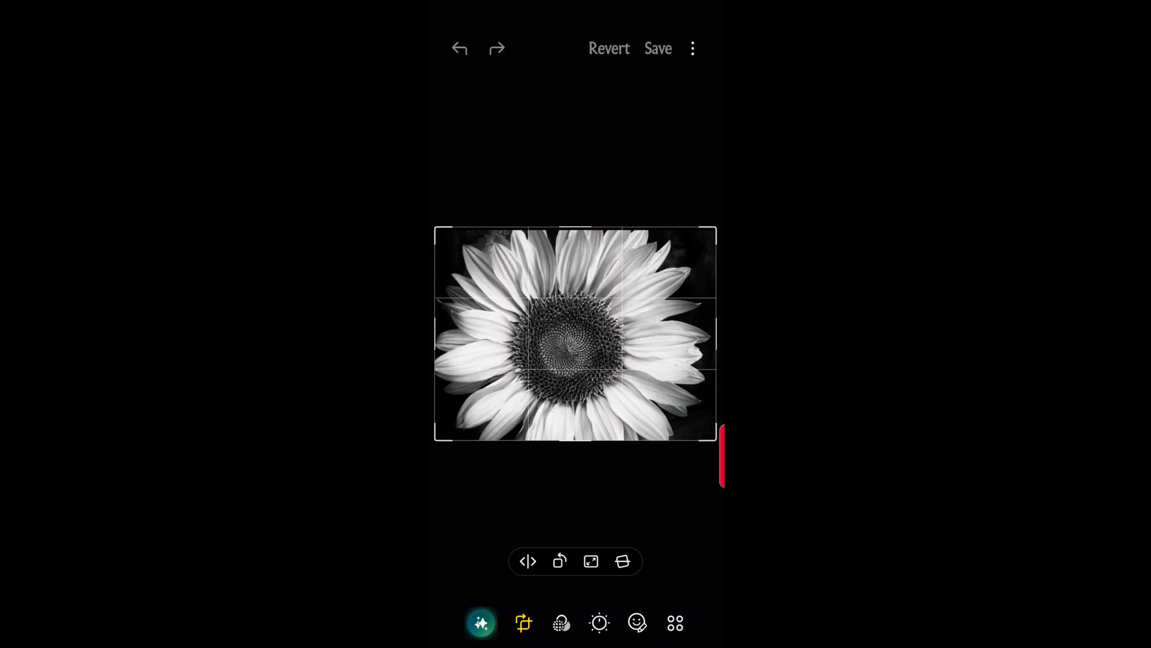
Start Object eraser from the extra tools with Magnetic lasso switched off.
left_click(675, 622)
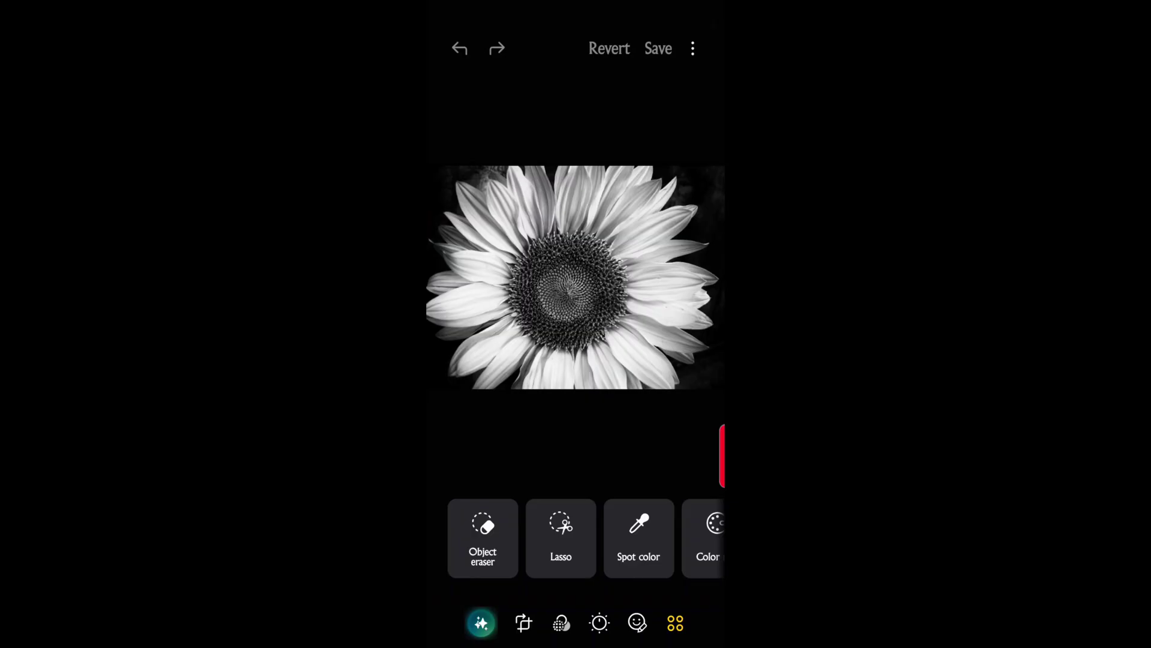
left_click(676, 627)
left_click(483, 534)
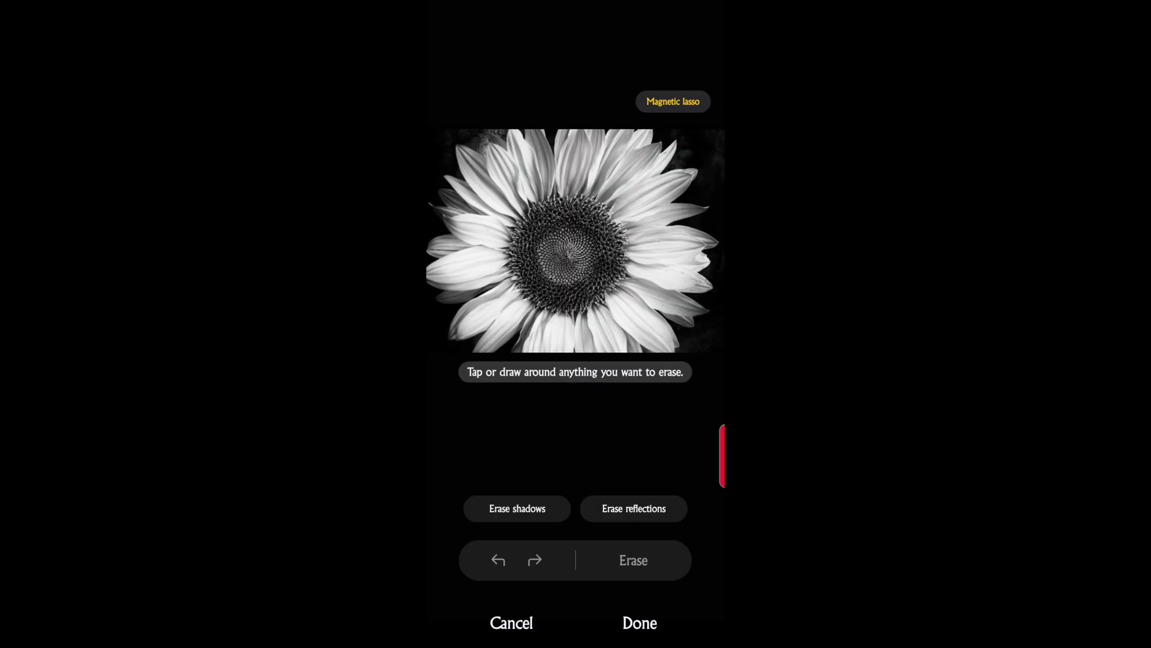
left_click(671, 101)
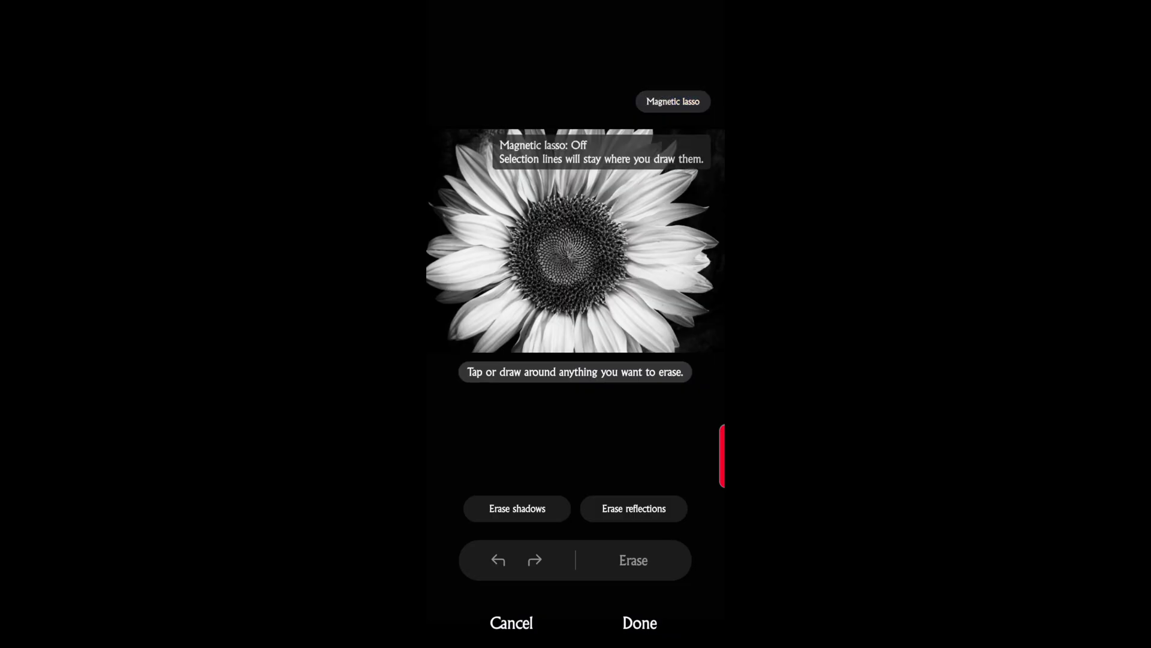
With Magnetic lasso back on, erase a left petal and outline another on the upper left.
left_click(672, 101)
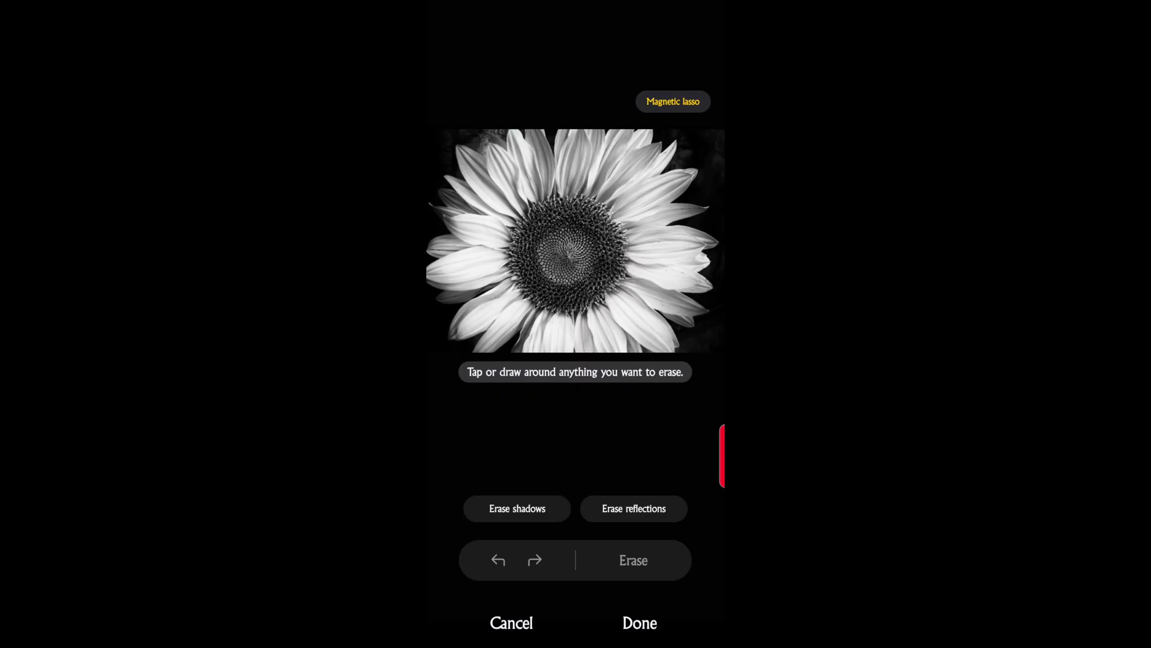
left_click(455, 239)
left_click_drag(455, 240, 442, 248)
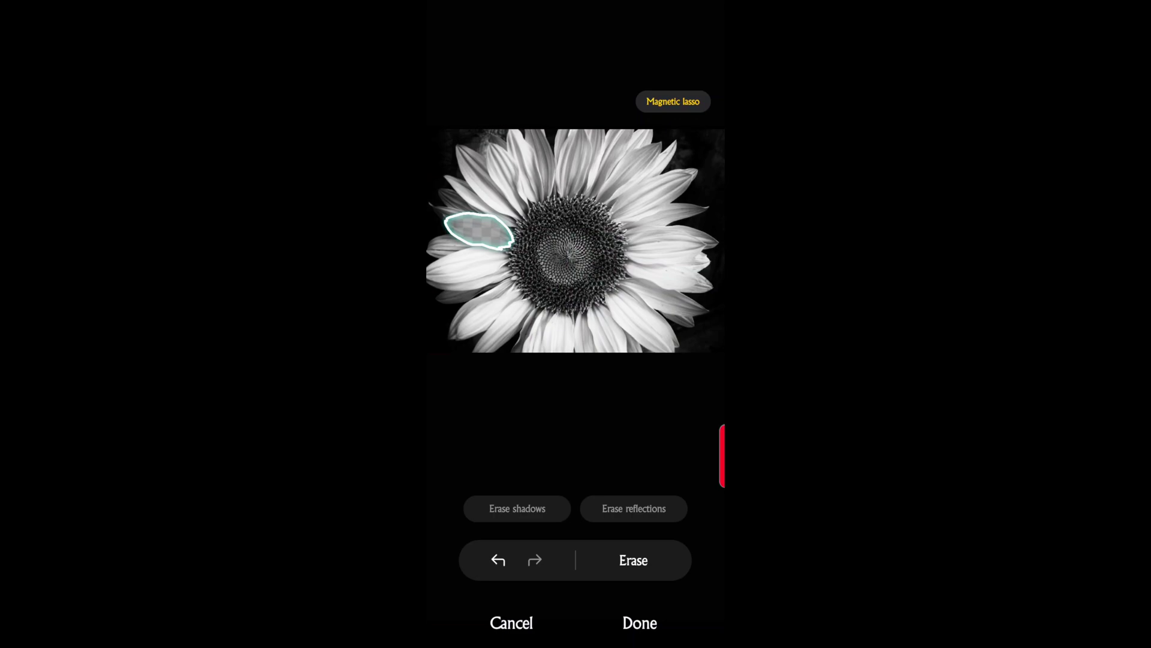
left_click(634, 559)
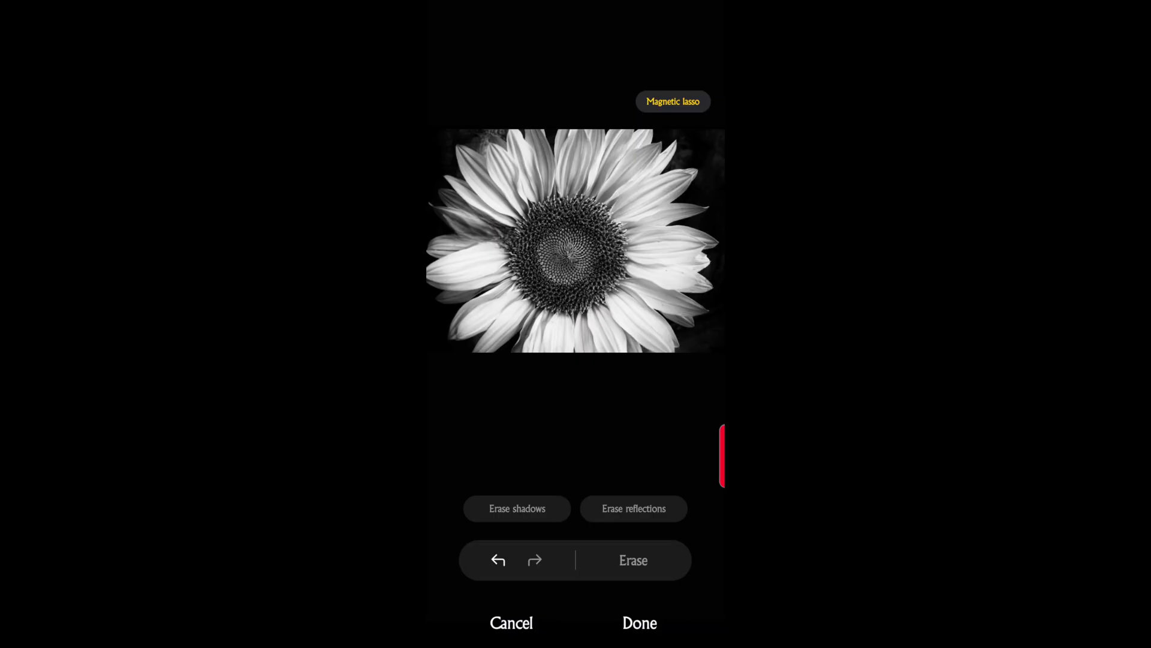
mouse_move(444, 234)
left_mouse_down()
mouse_move(441, 203)
mouse_move(438, 237)
left_mouse_up()
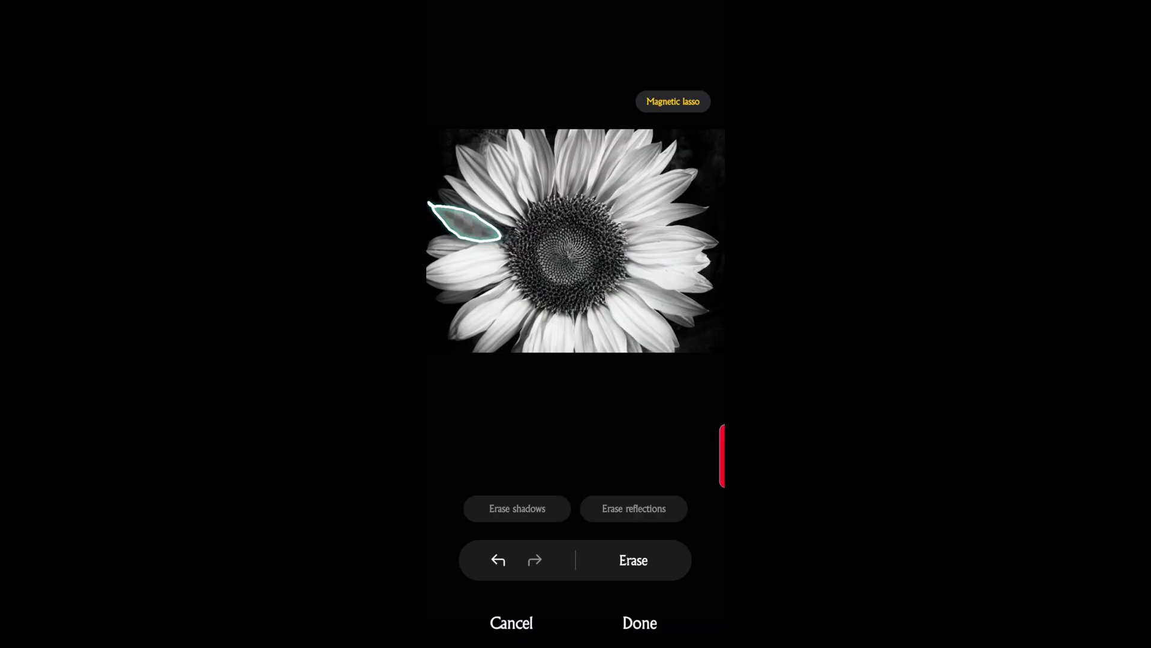
Erase the second petal, then undo the erasure and its outline.
left_click(633, 559)
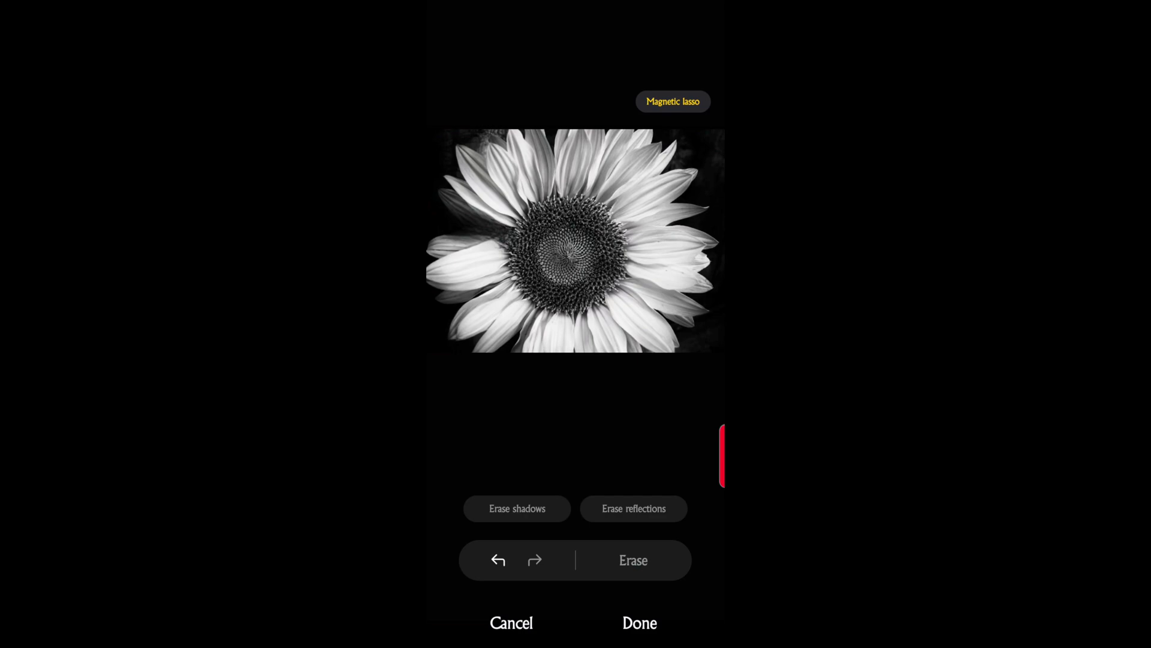
left_click(498, 560)
left_click(498, 560)
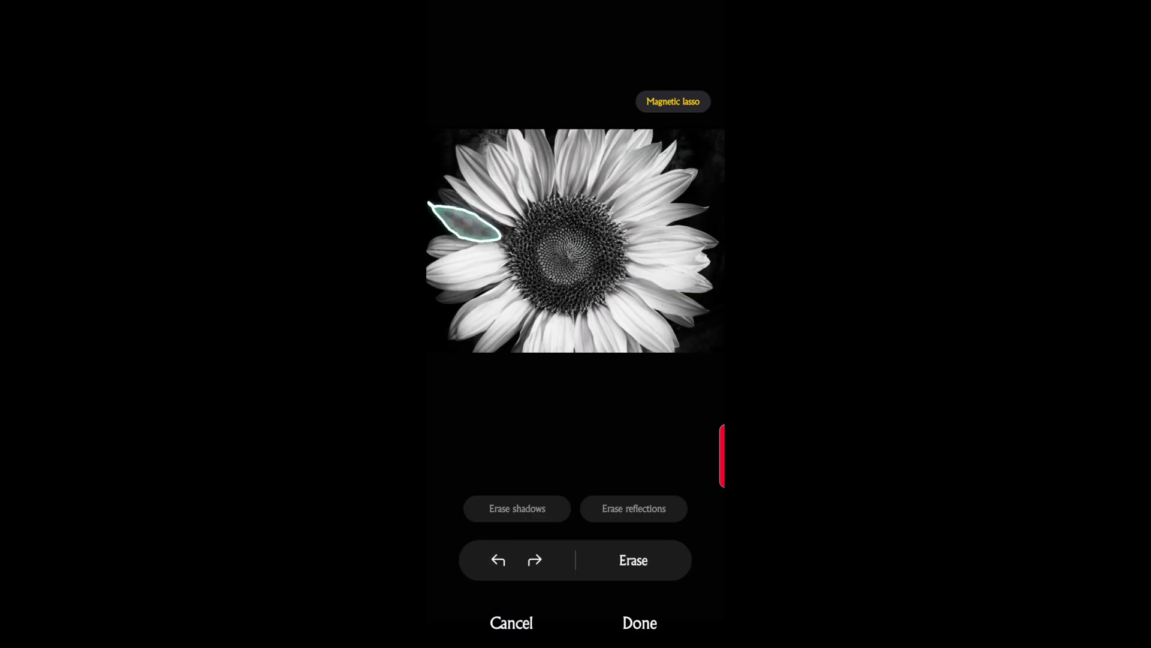
left_click(497, 560)
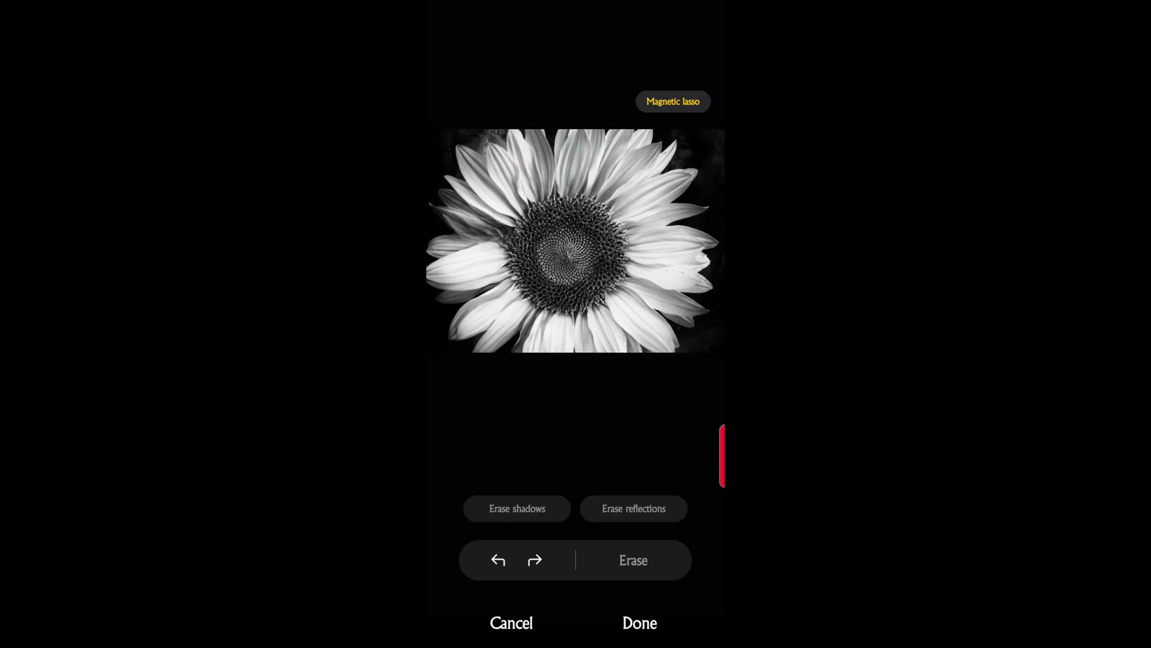
Redo the outline and erasure so the second petal stays removed, and confirm.
left_click(533, 560)
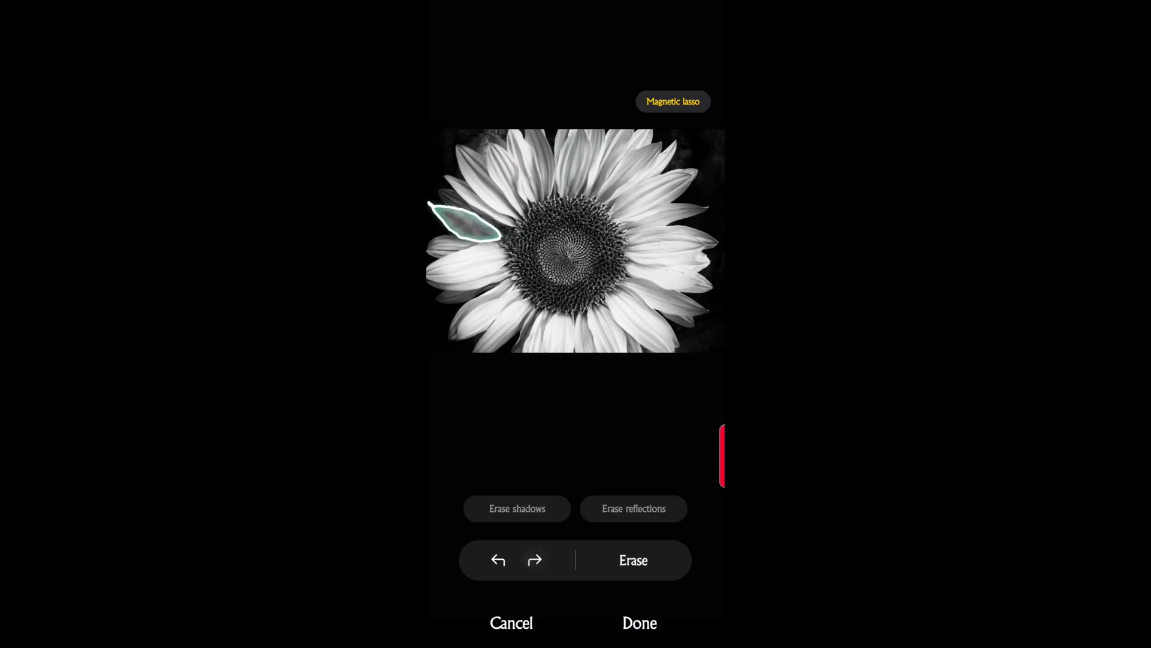
left_click(533, 560)
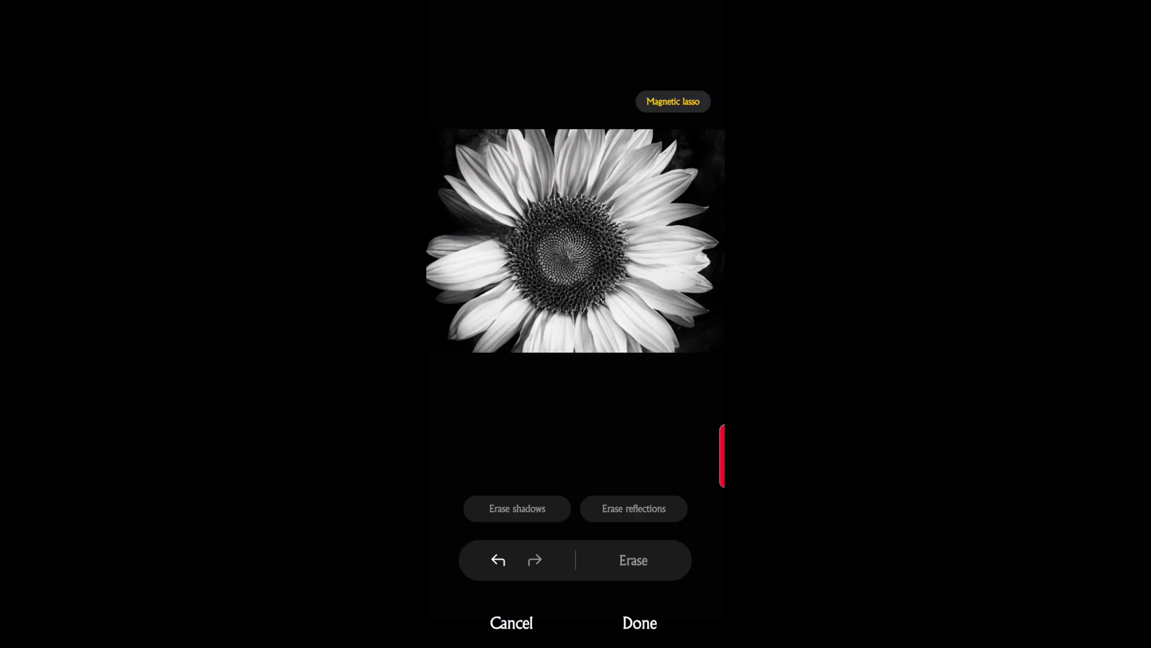
left_click(694, 48)
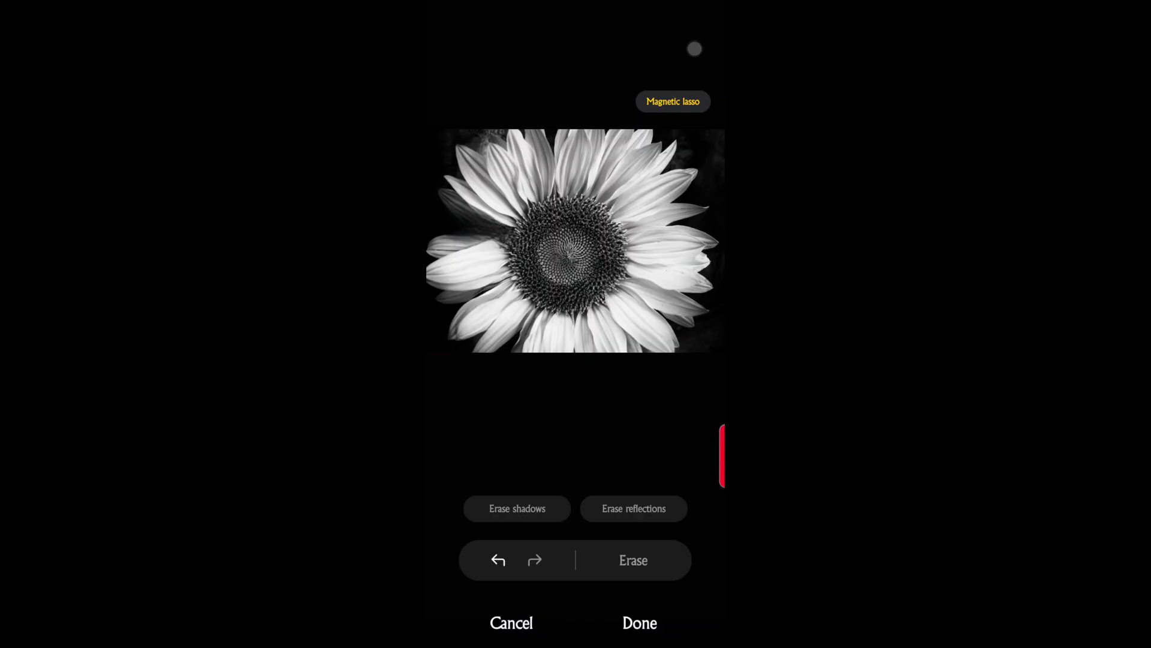